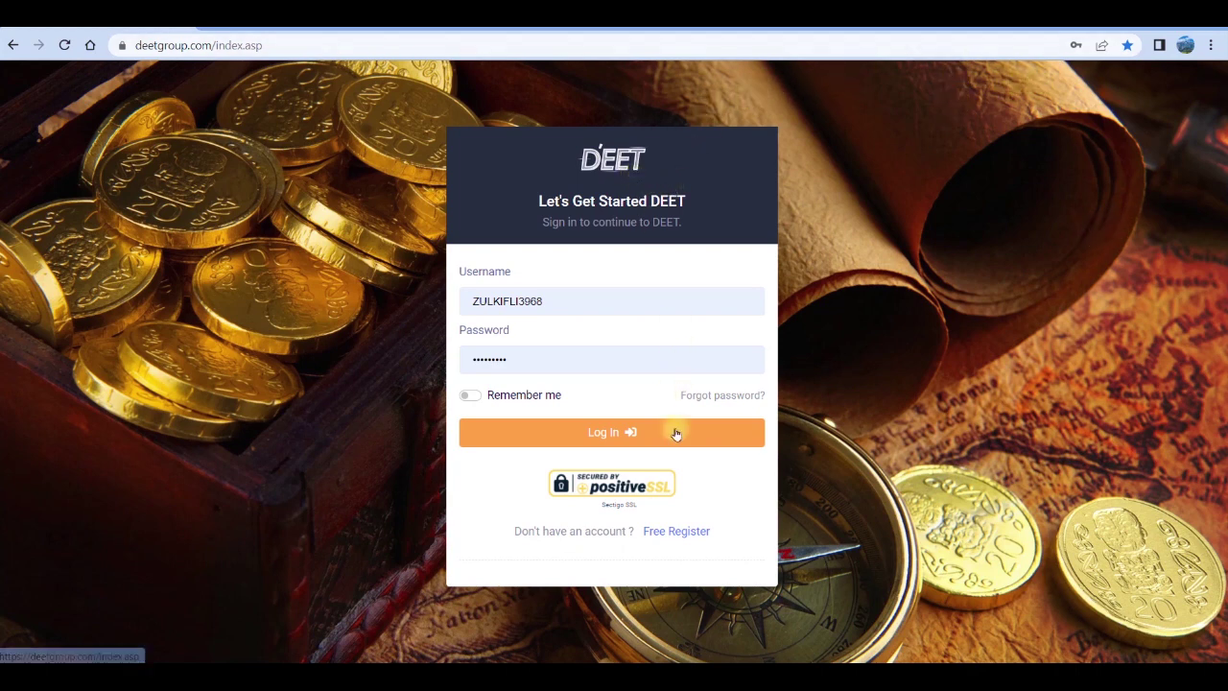
# Log in to the member account with the prefilled credentials and expand the Profile options.
pyautogui.click(615, 441)
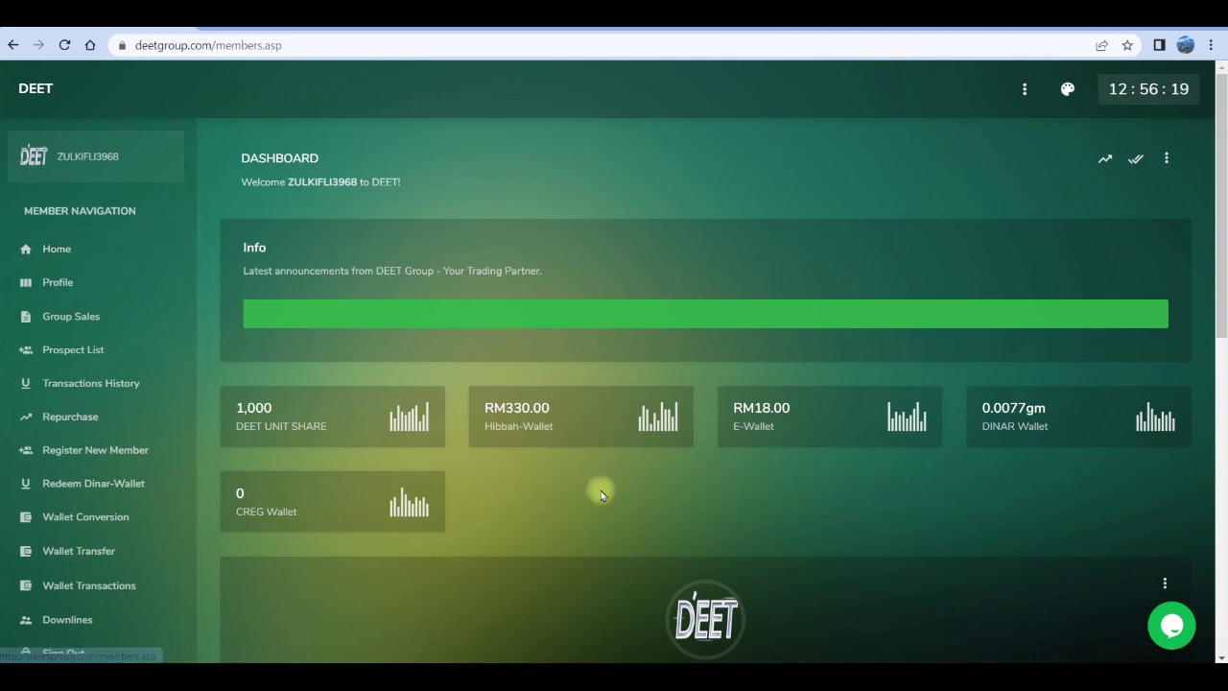
pyautogui.click(59, 284)
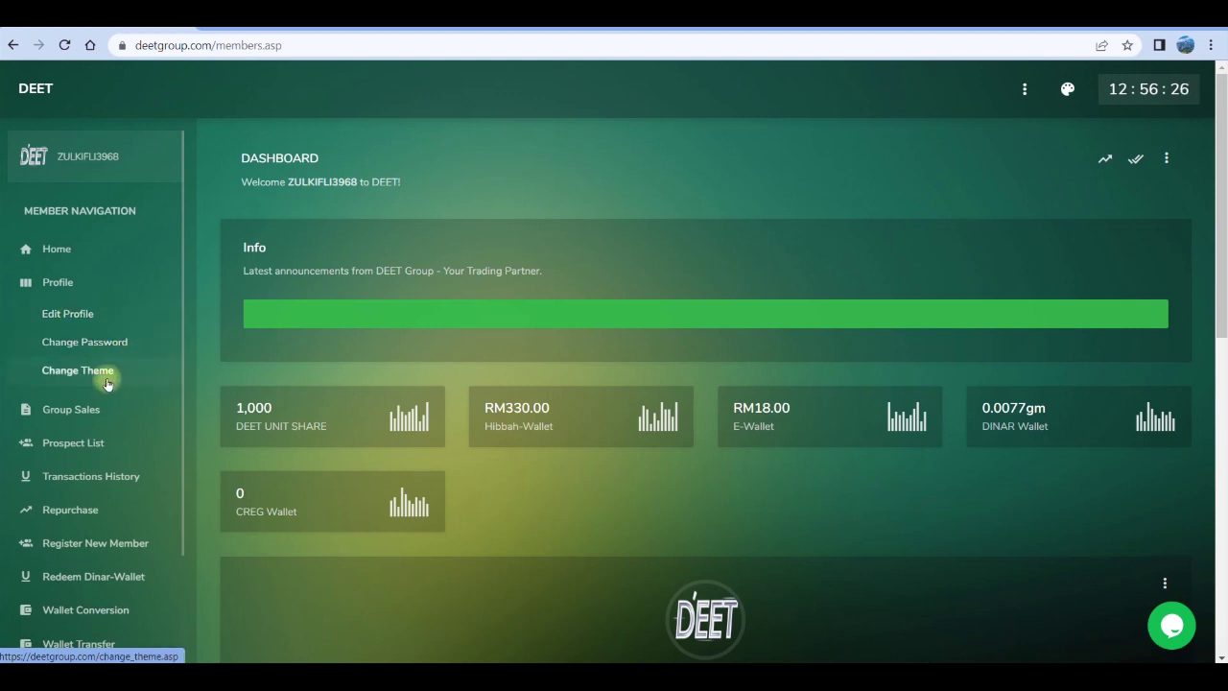
# Review the Group Sales table, the Prospect List and the full Transactions History.
pyautogui.click(58, 418)
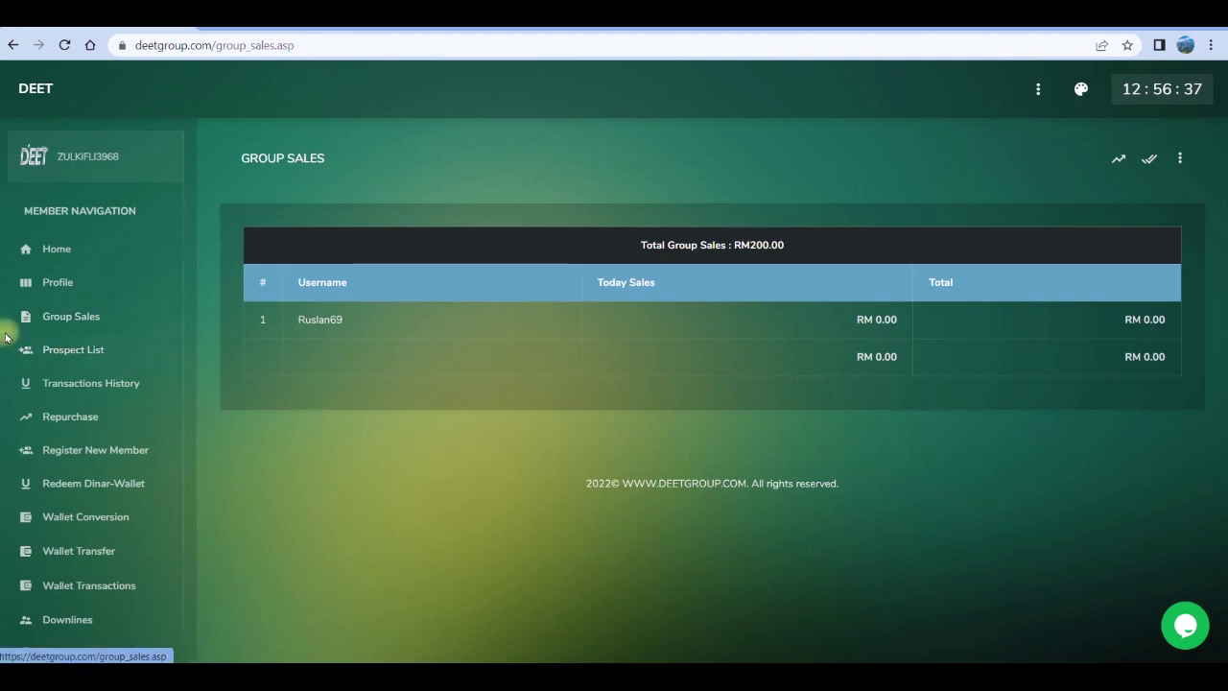
pyautogui.click(28, 353)
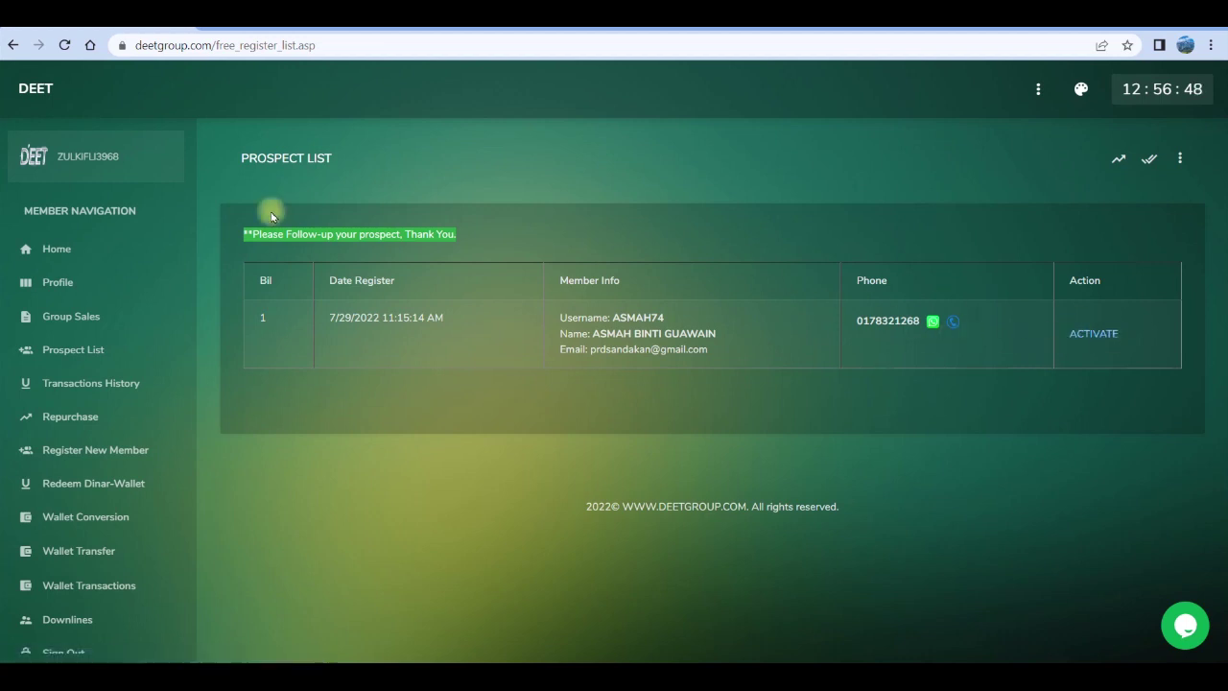
pyautogui.click(56, 385)
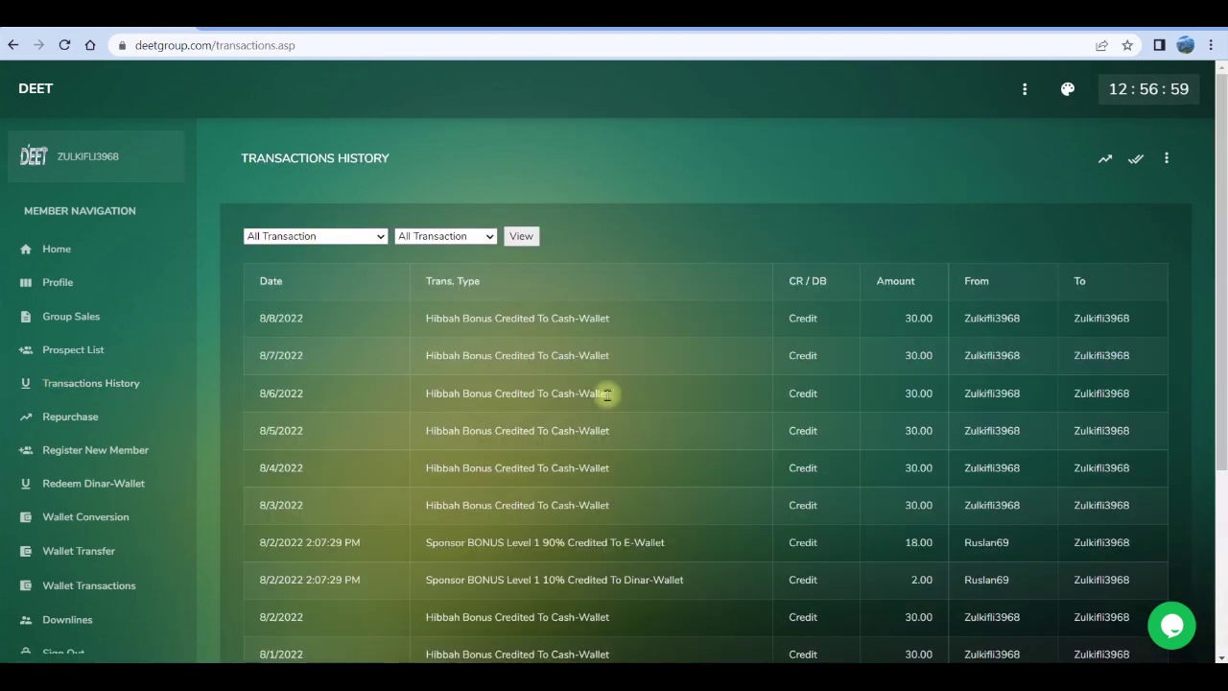
pyautogui.scroll(-1, 380, 257)
pyautogui.scroll(-3, 380, 257)
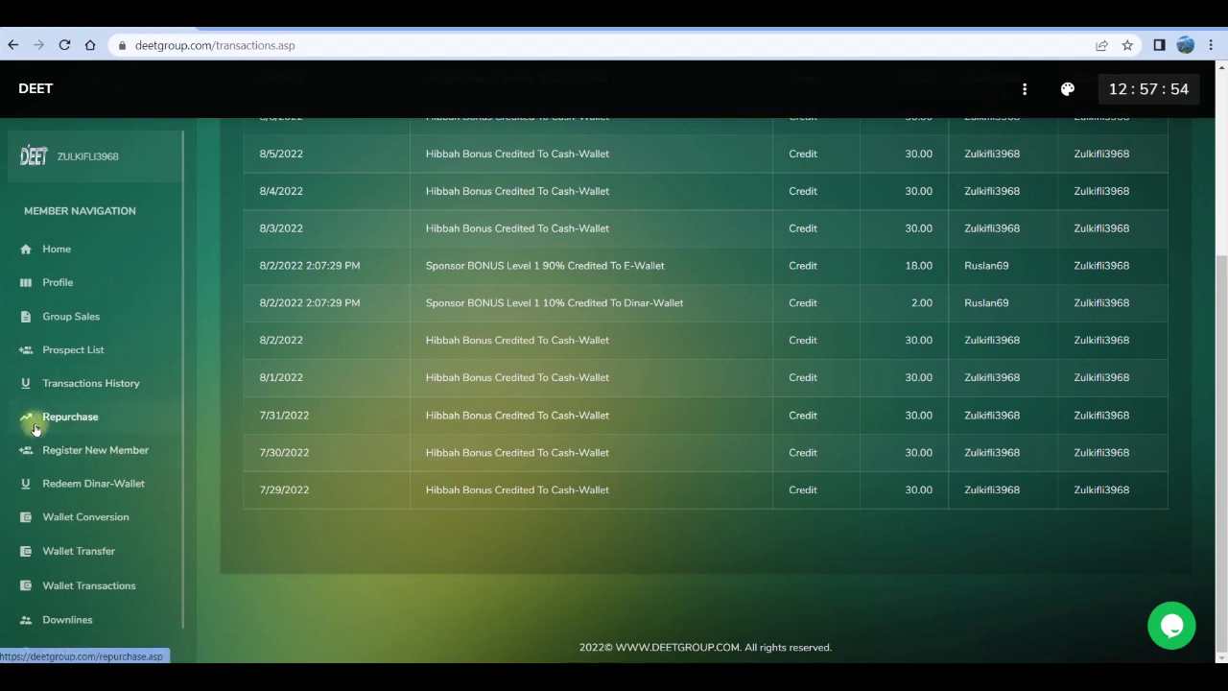
# Examine the Register New Member form, the Redeem Dinar-Wallet form and the Convert Hibbah To Dinar page.
pyautogui.click(27, 456)
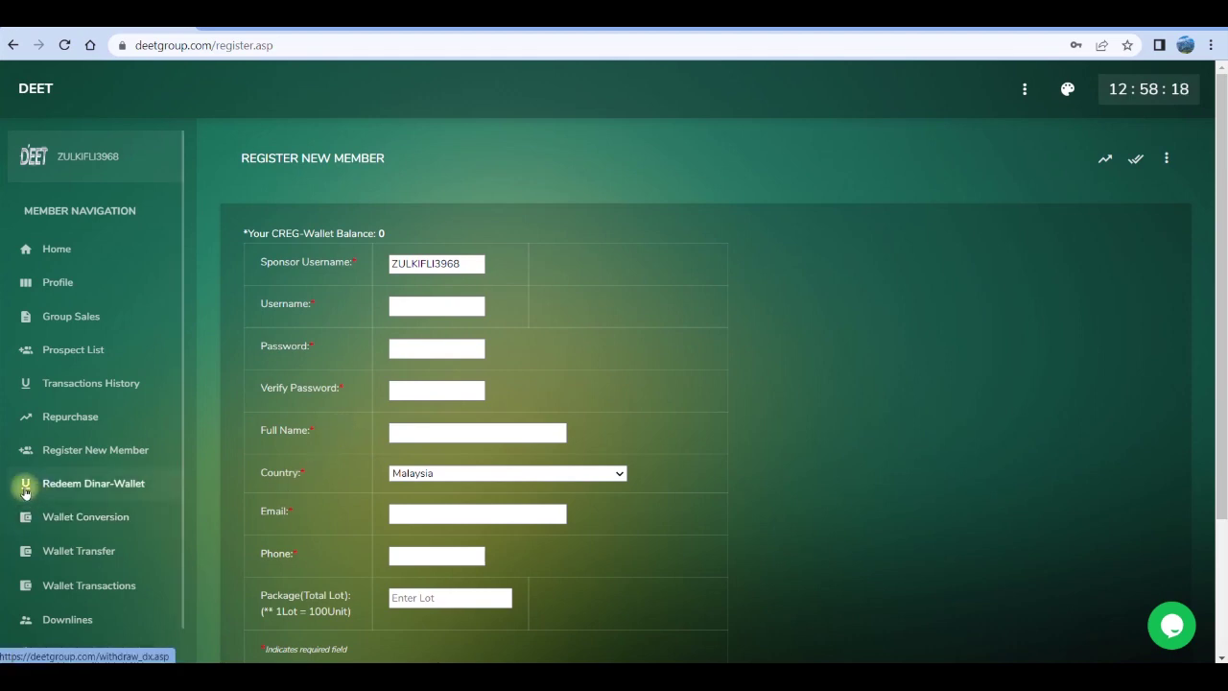
pyautogui.click(26, 491)
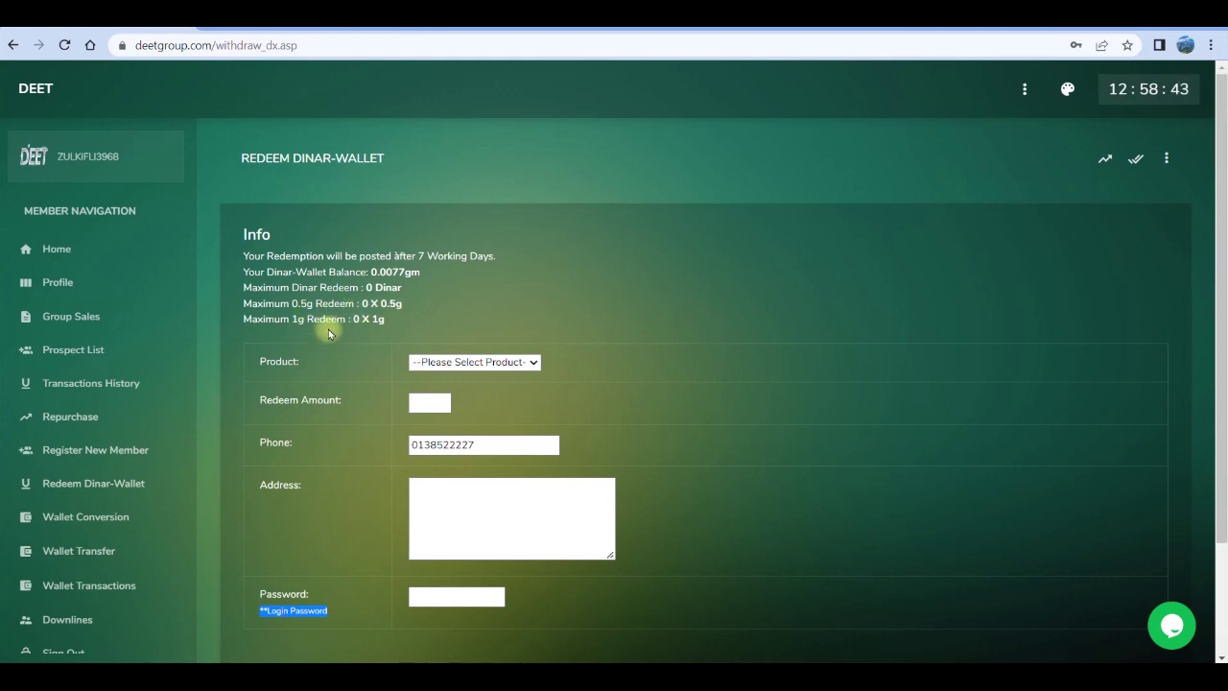
pyautogui.click(30, 519)
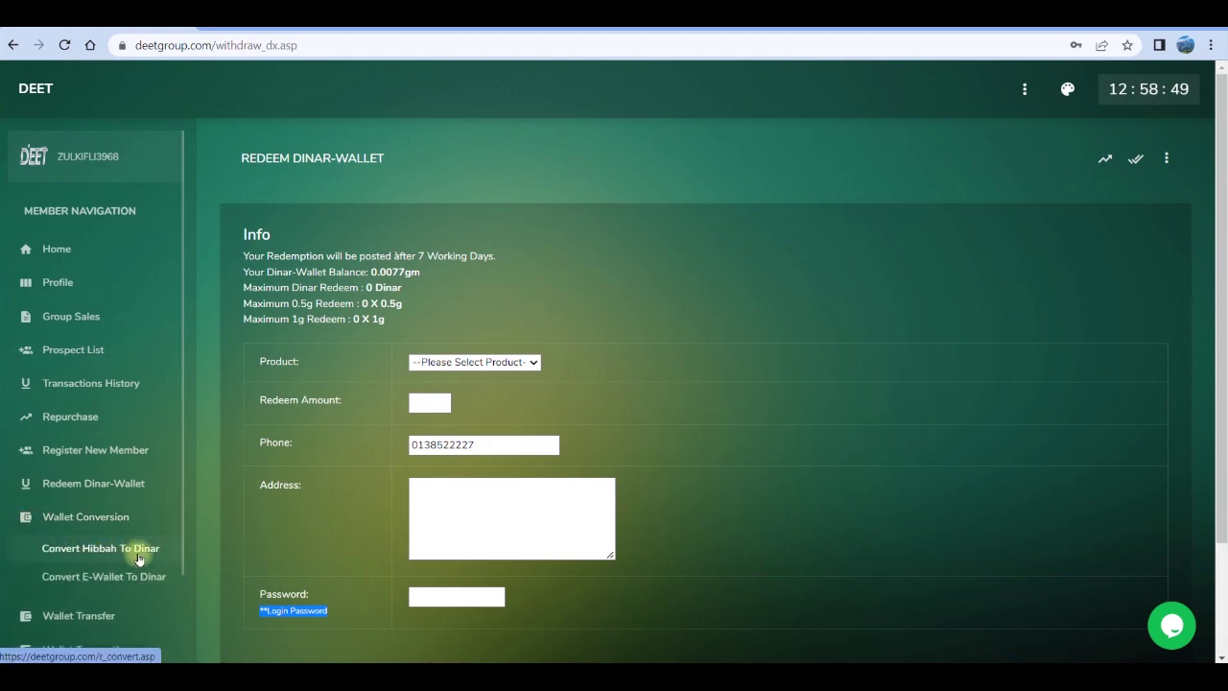
pyautogui.click(85, 553)
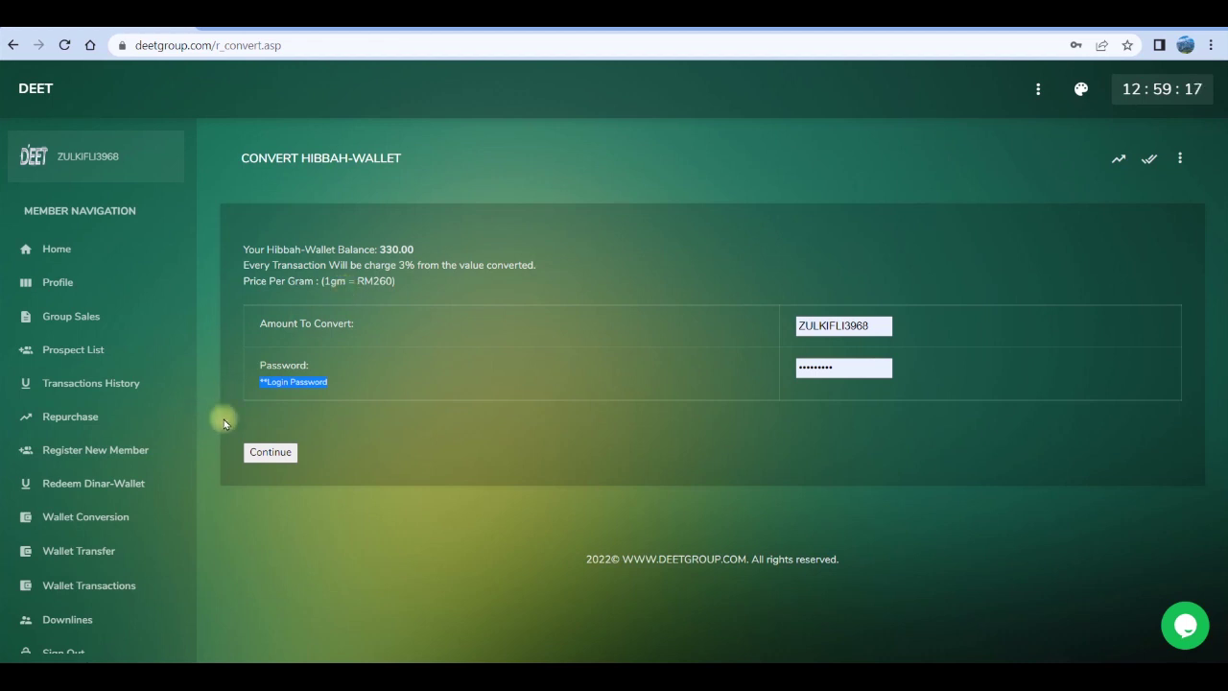
# Look through the Wallet Transfer and Wallet Transactions options and view the direct sponsor downlines.
pyautogui.scroll(-1, 149, 598)
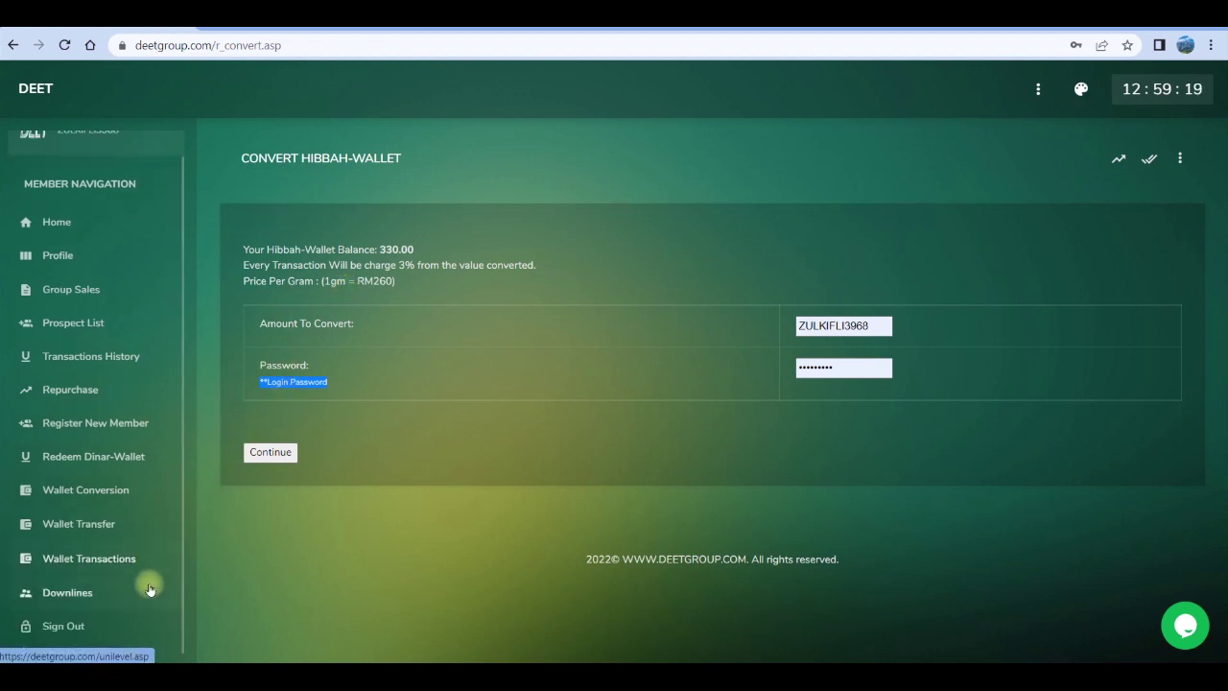
pyautogui.click(29, 526)
pyautogui.scroll(-1, 132, 548)
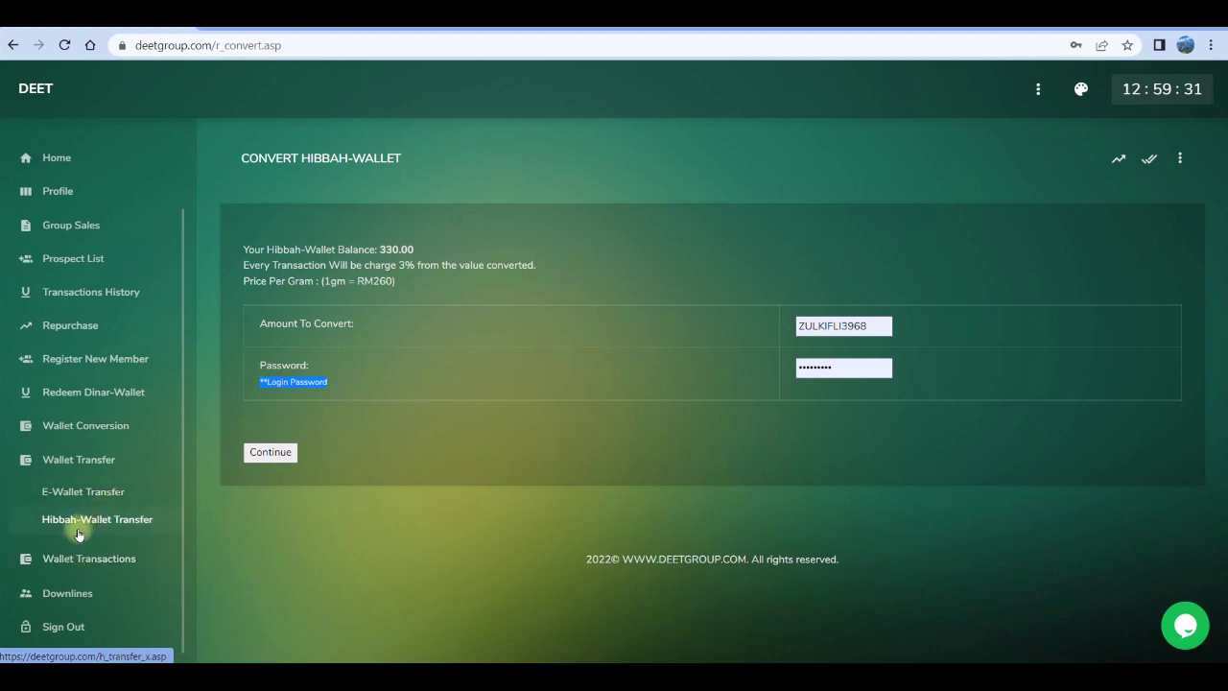
pyautogui.click(24, 557)
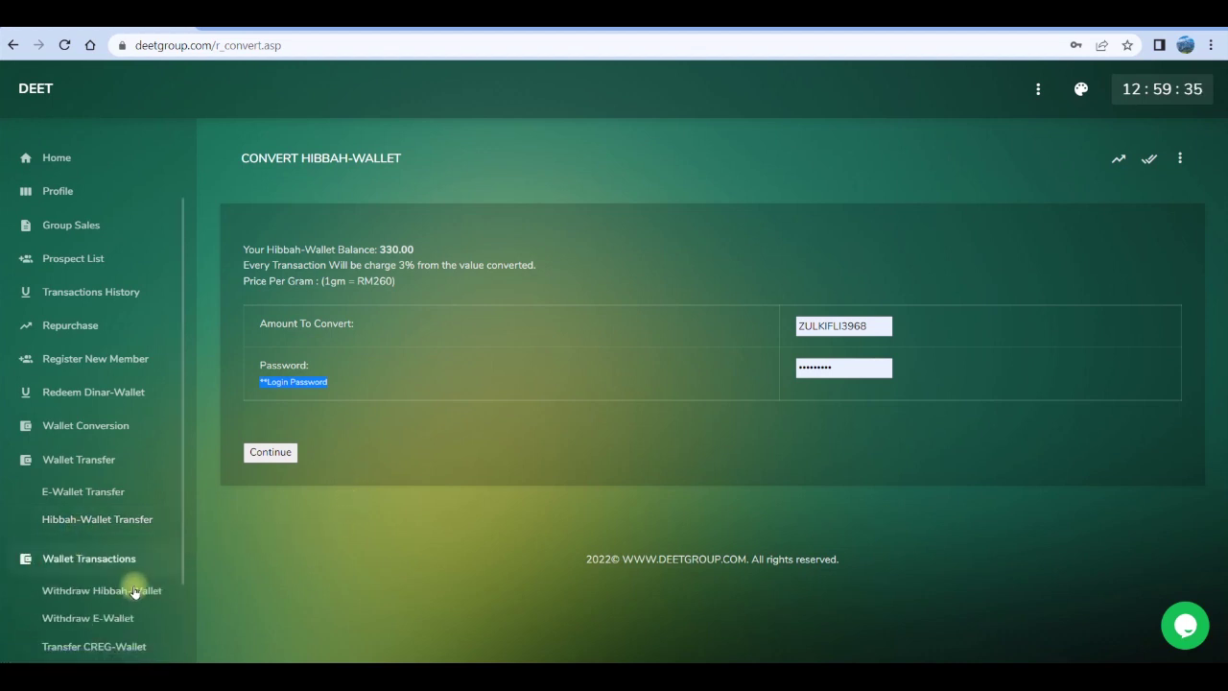
pyautogui.scroll(-1, 157, 588)
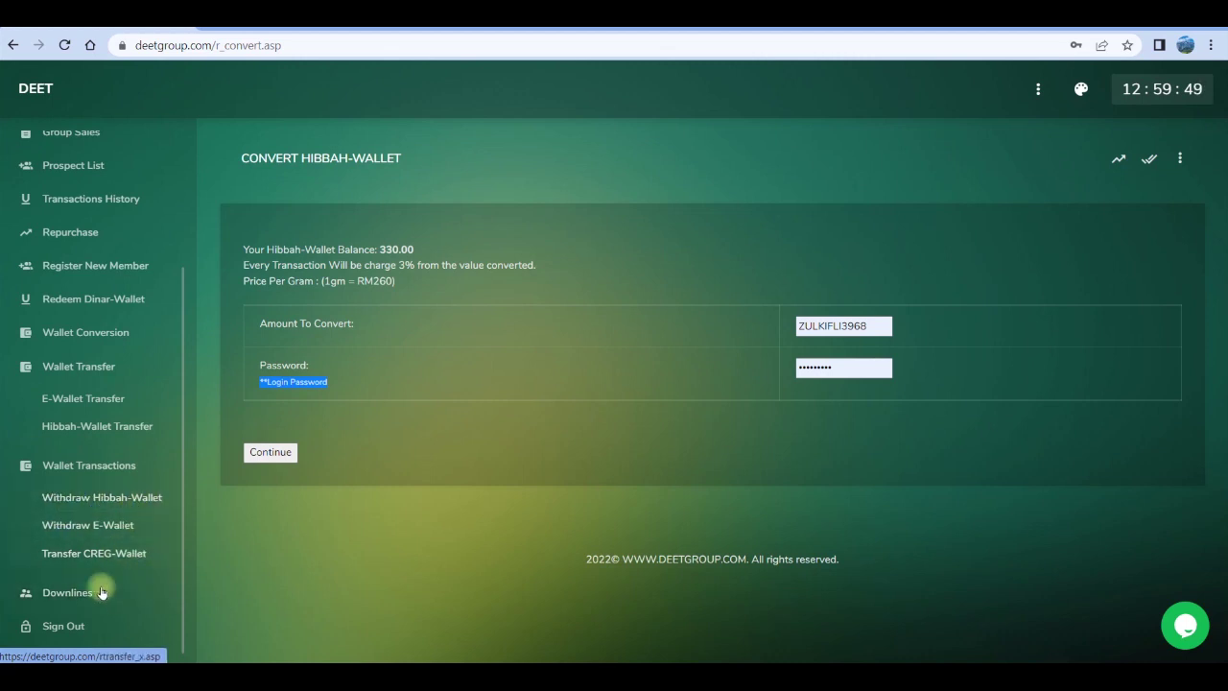
pyautogui.click(30, 596)
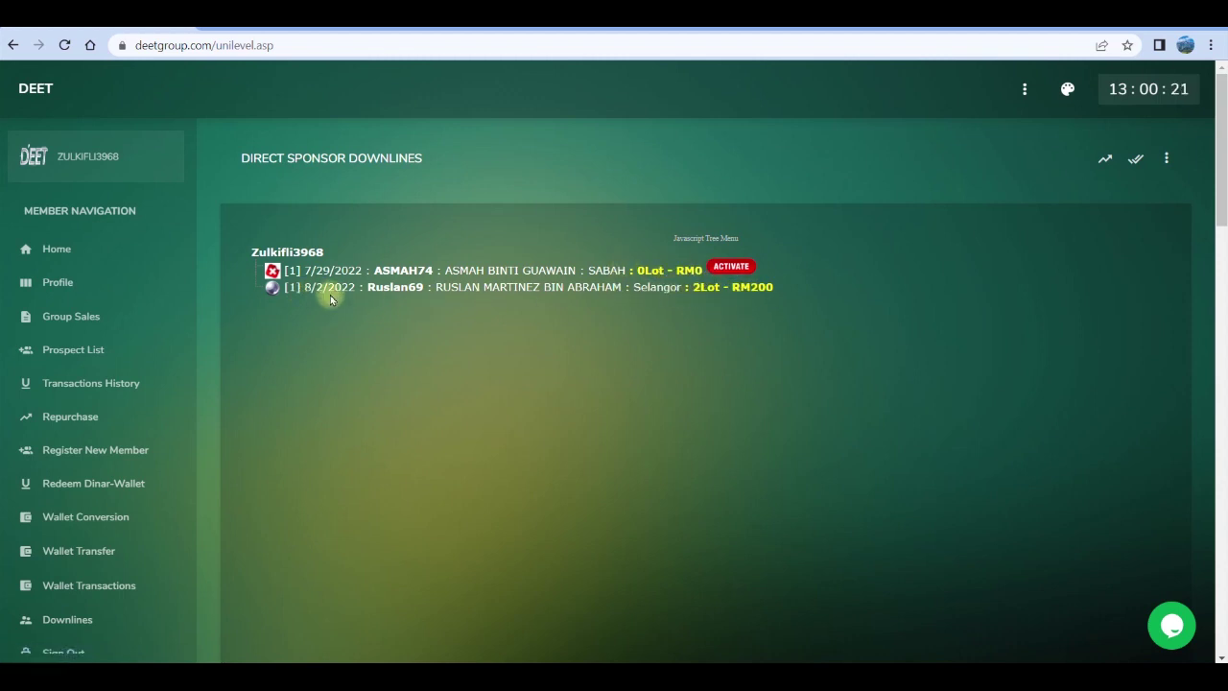
# Open the Withdraw Hibbah-Wallet form from the Wallet Transactions options.
pyautogui.scroll(-1, 120, 628)
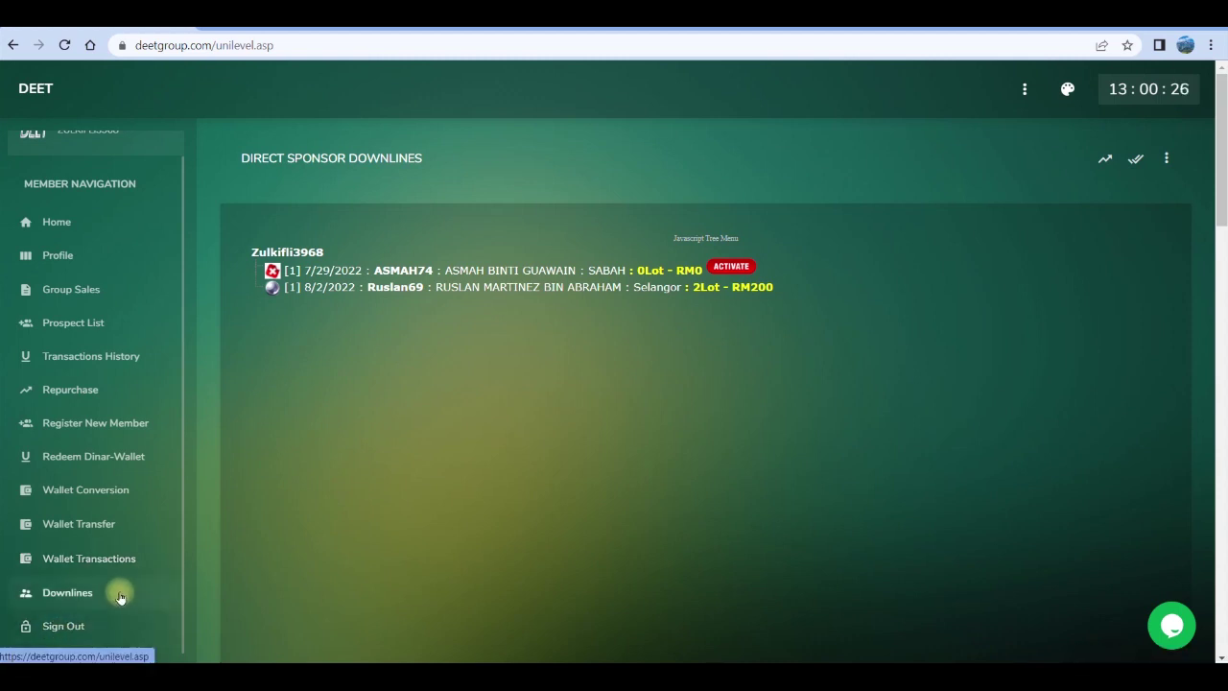
pyautogui.click(47, 561)
pyautogui.scroll(-1, 165, 586)
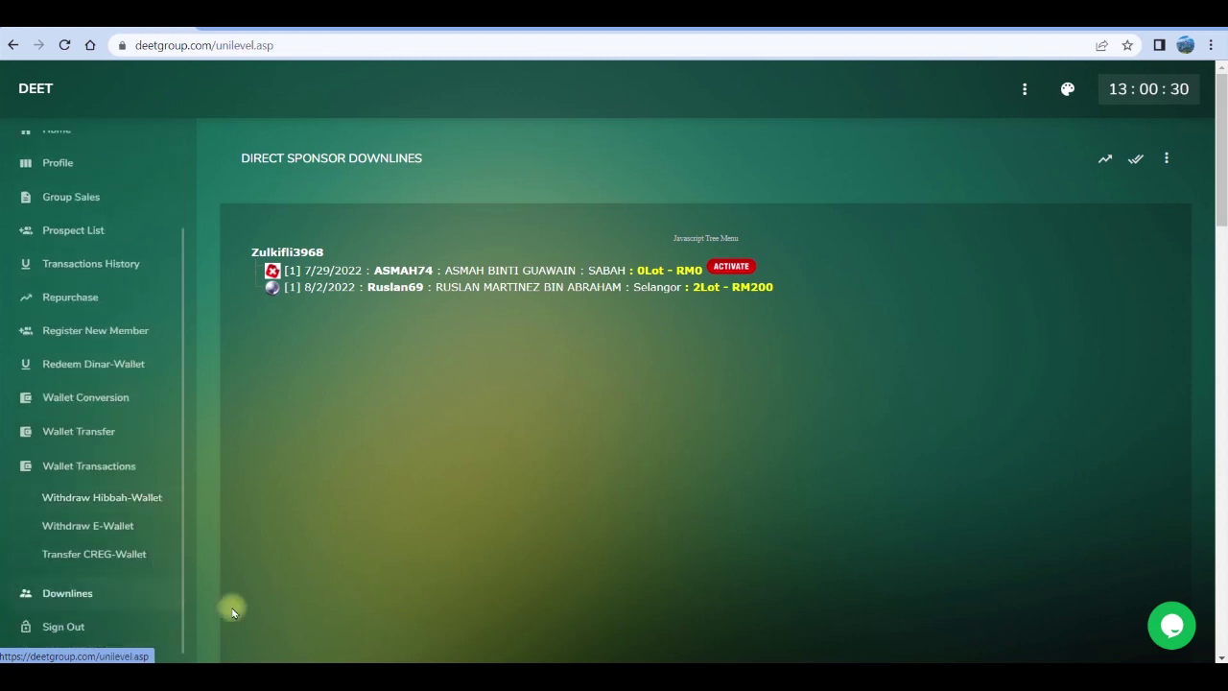
pyautogui.click(120, 498)
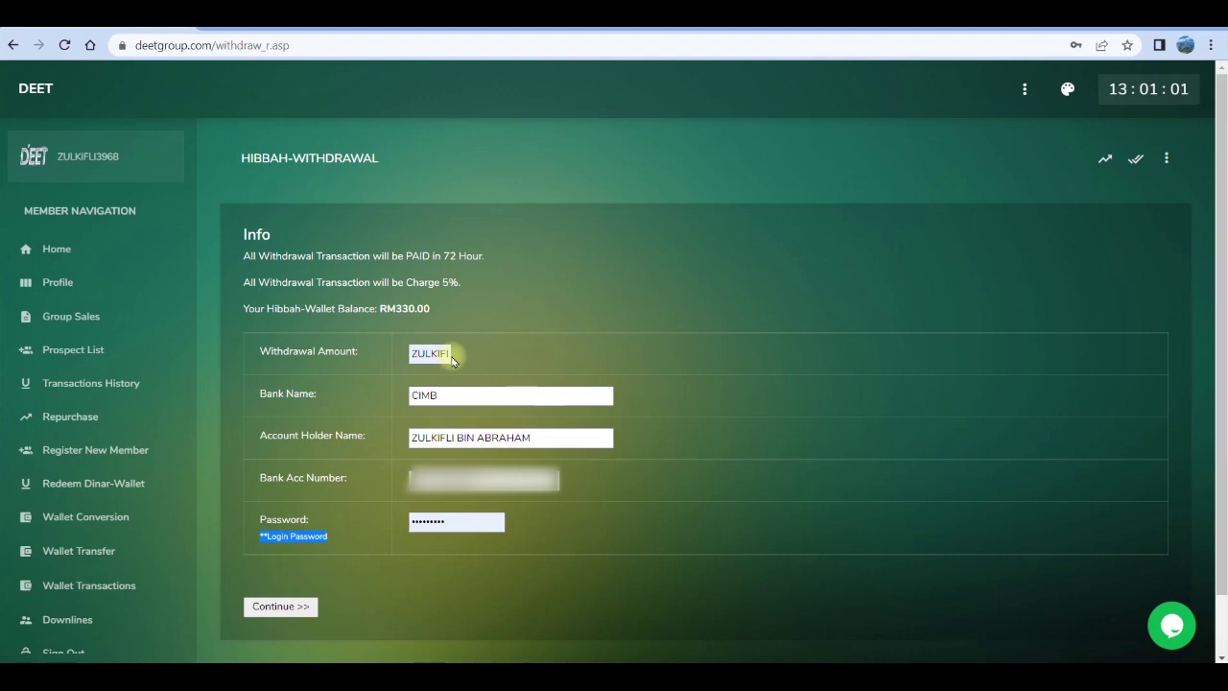
# Replace the autofilled text in the Withdrawal Amount with 330.
pyautogui.click(447, 354)
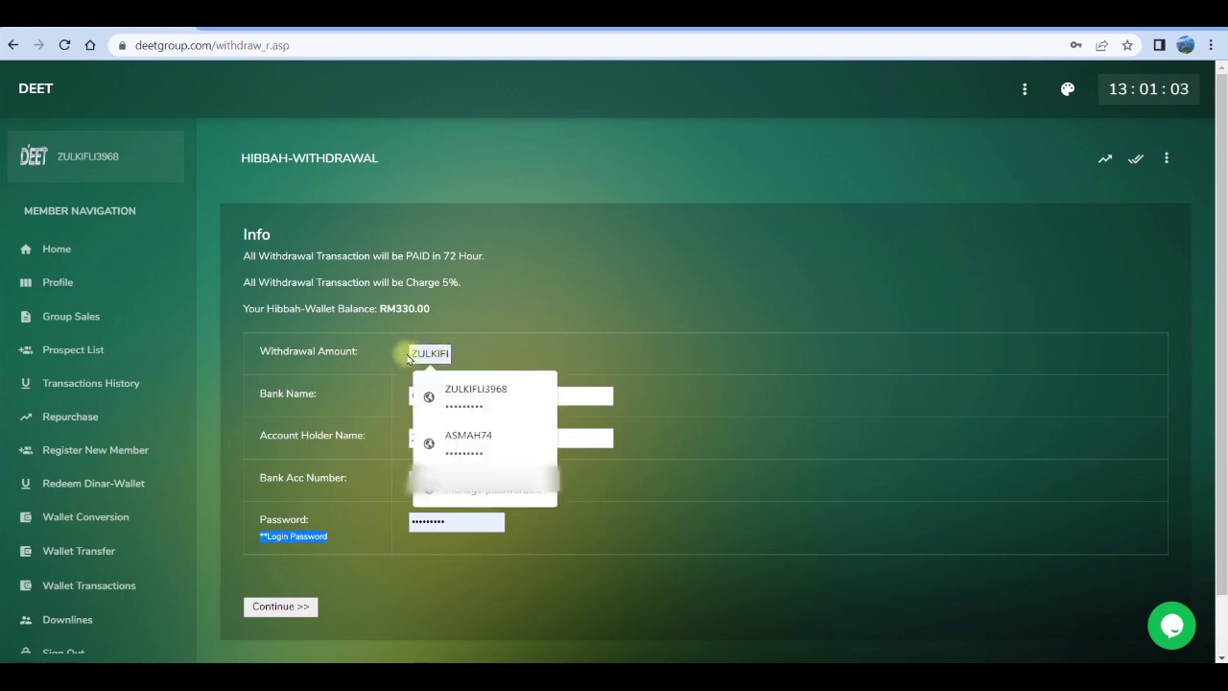
pyautogui.moveTo(420, 352); pyautogui.dragTo(438, 353)
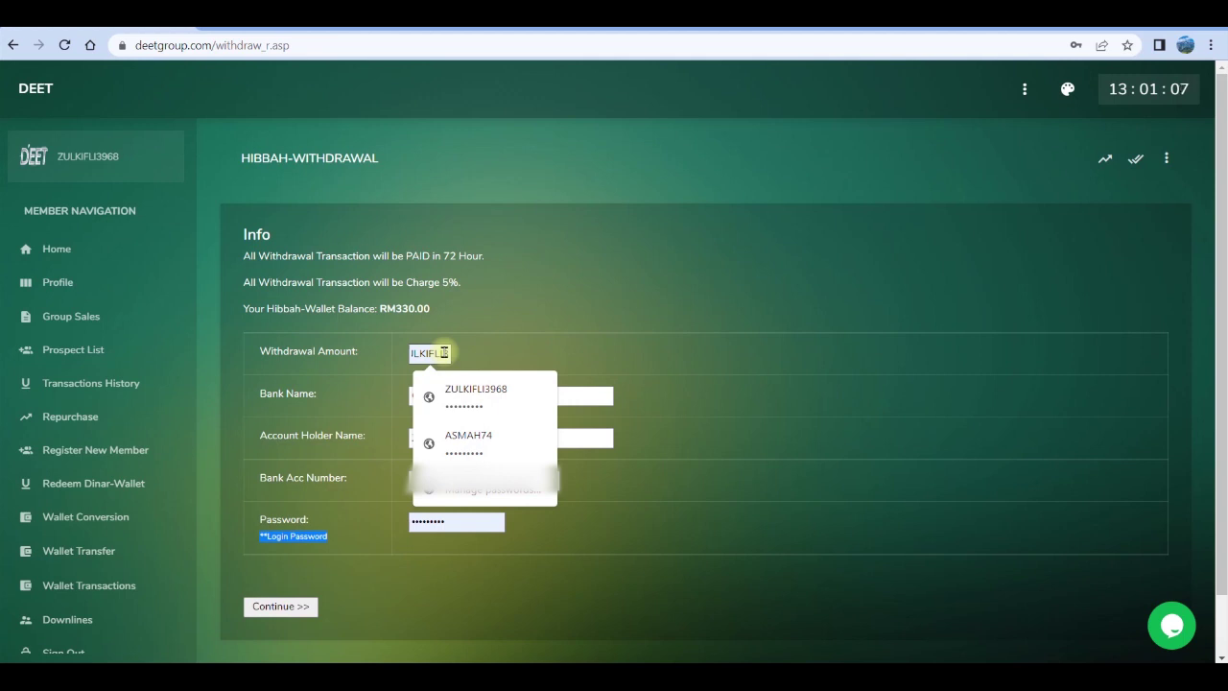
pyautogui.click(444, 354)
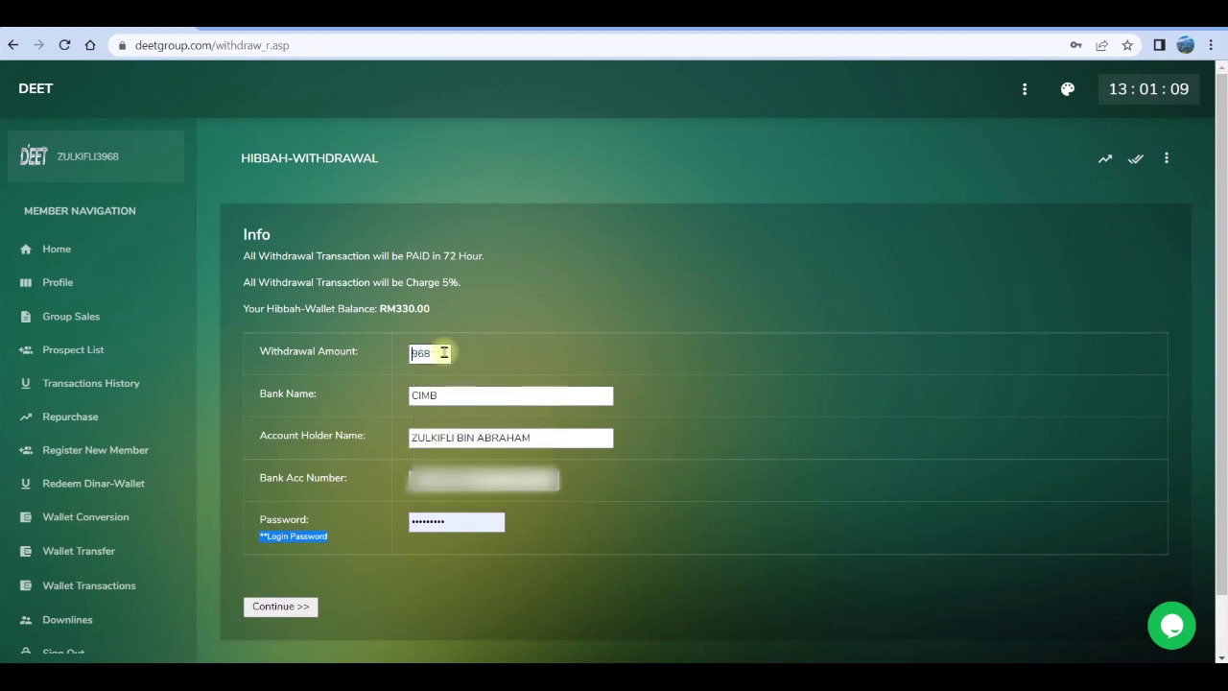
pyautogui.press('Delete')
pyautogui.press('Delete')
pyautogui.press('Delete')
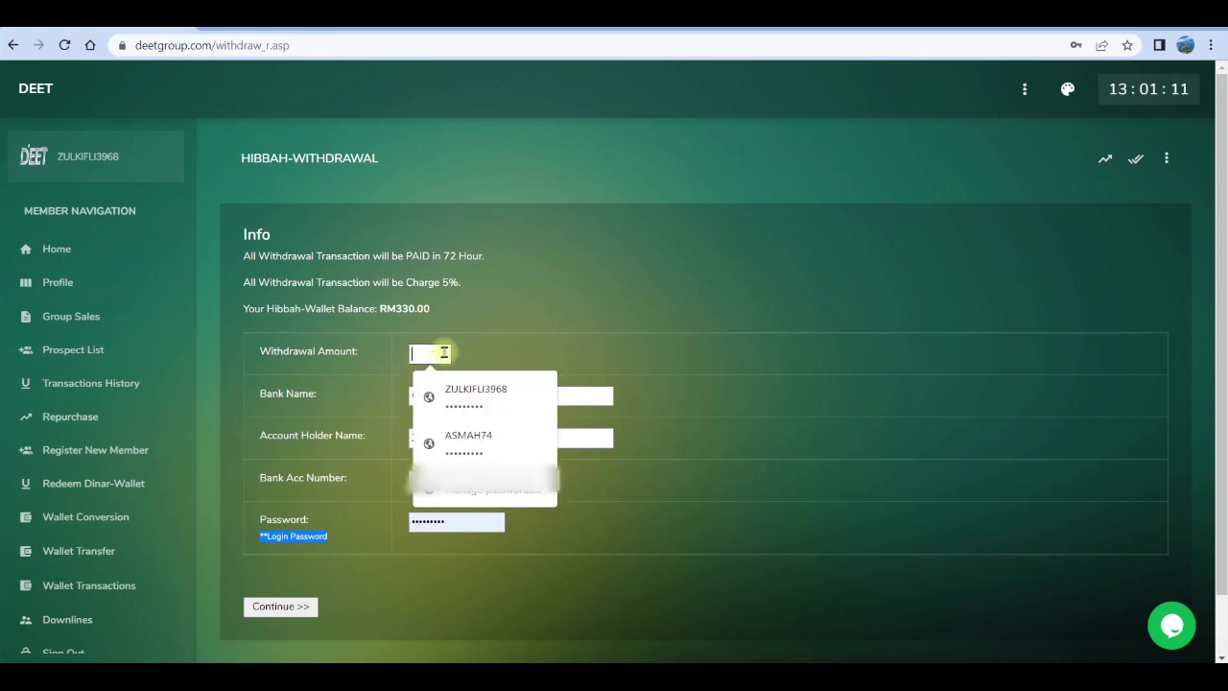
pyautogui.write('330')
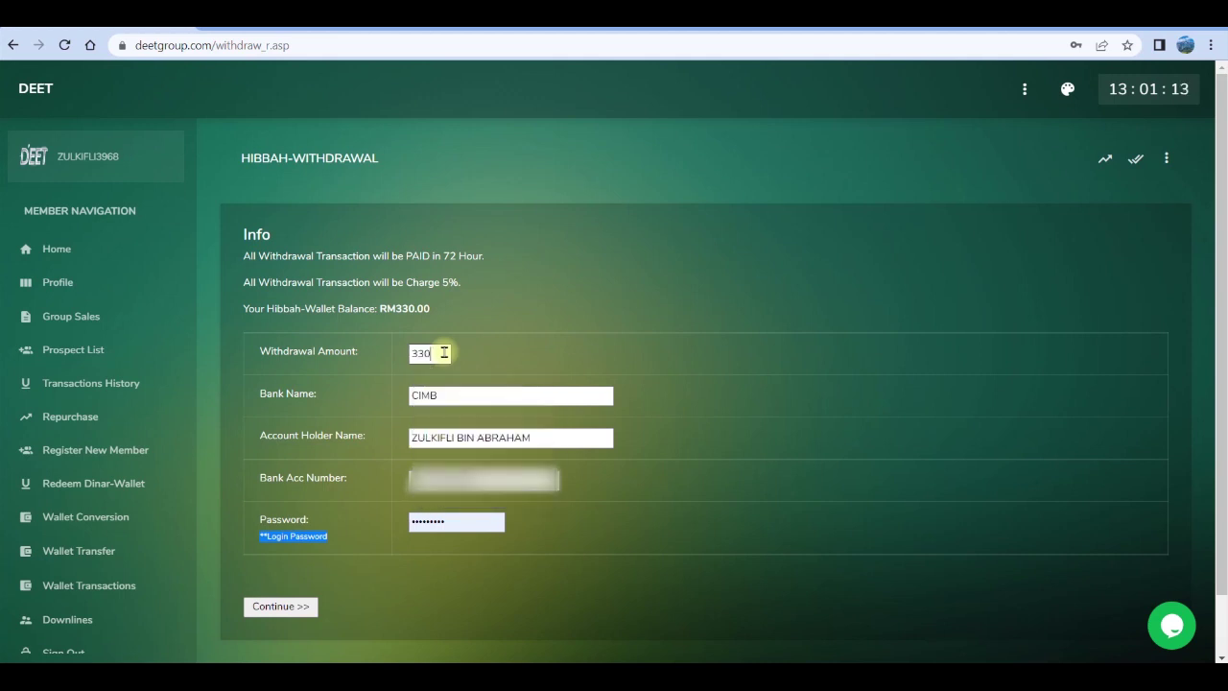
pyautogui.click(451, 395)
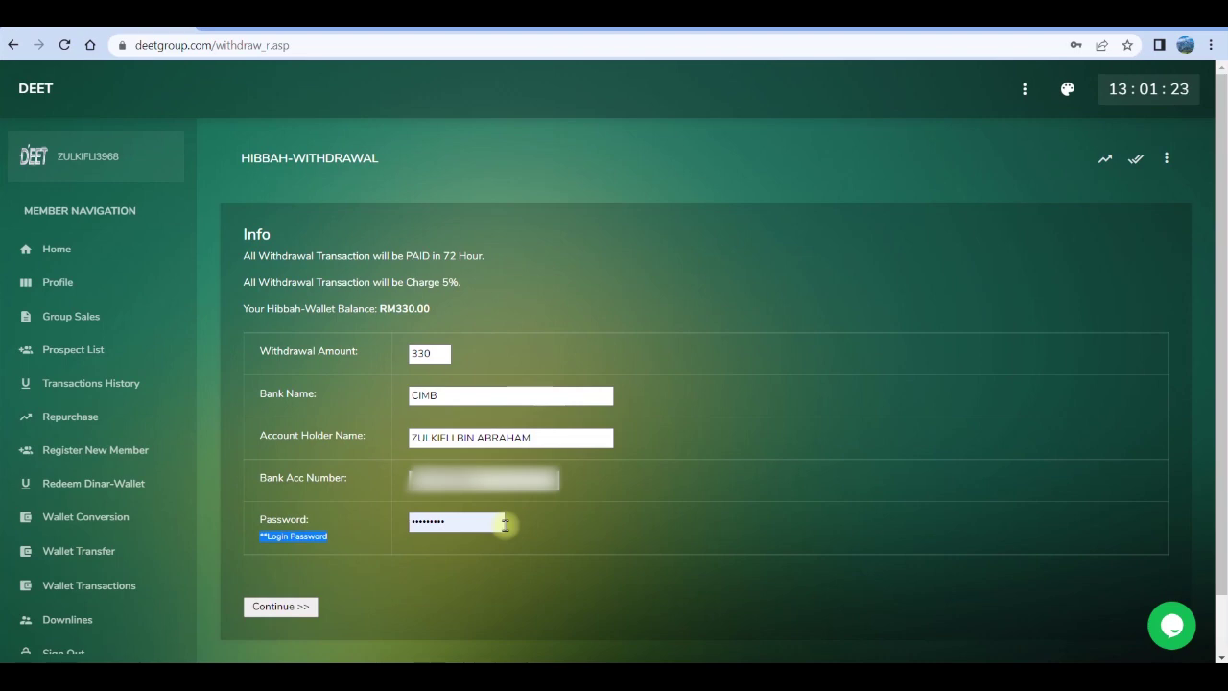
# Submit and confirm the Hibbah-Wallet withdrawal, declining to save the password, and return to the member dashboard.
pyautogui.click(291, 608)
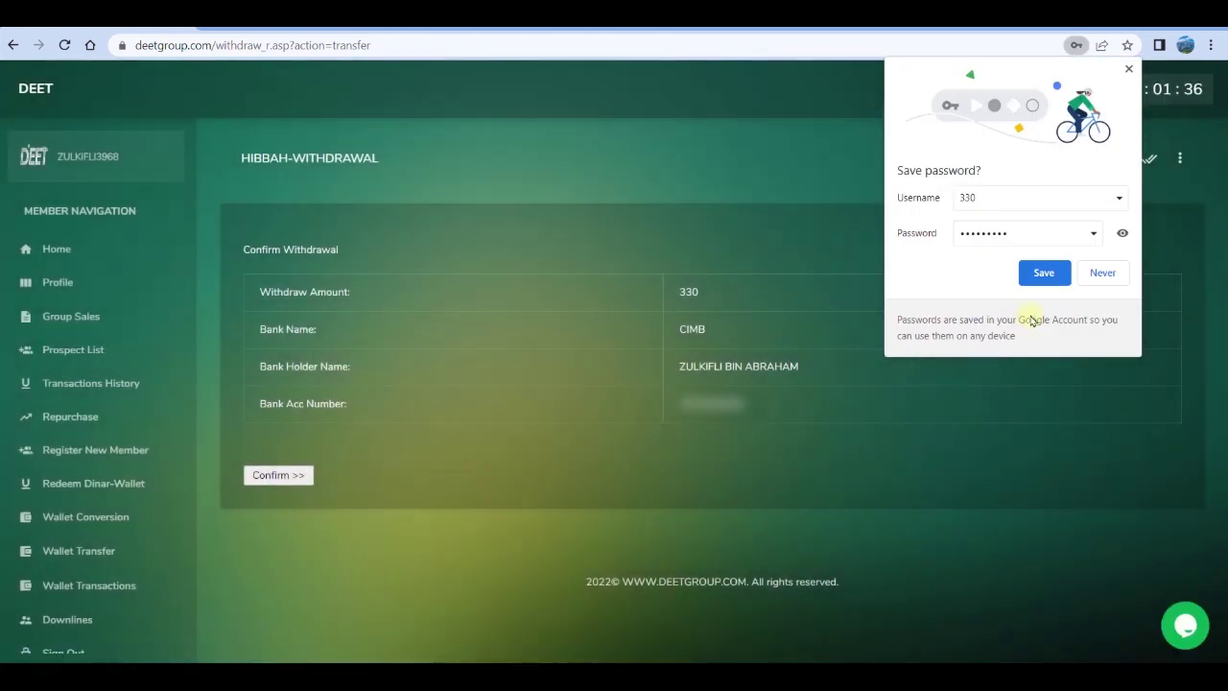
pyautogui.click(1113, 280)
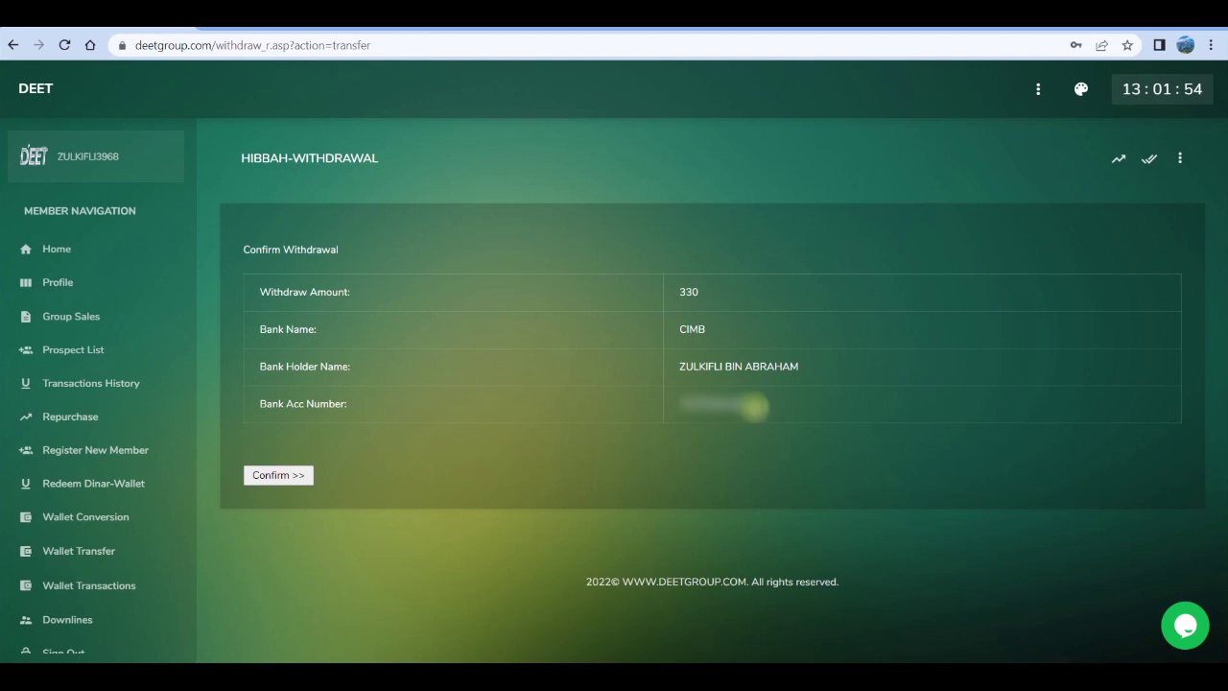
pyautogui.click(280, 477)
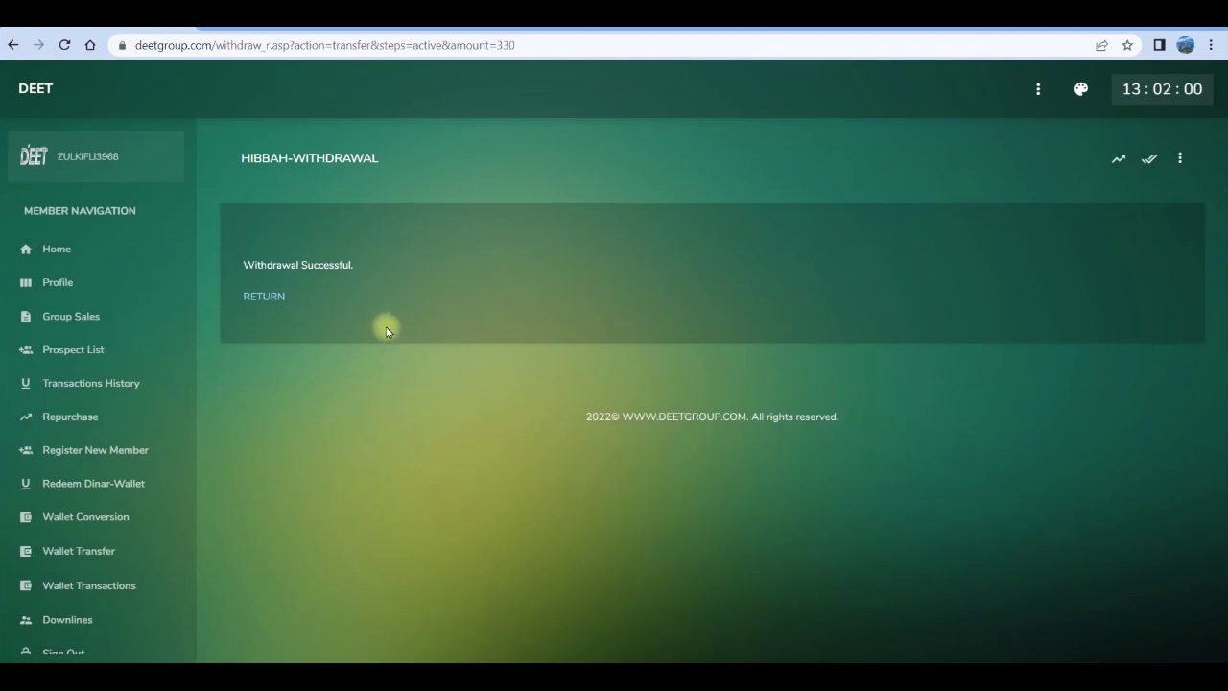
pyautogui.click(277, 304)
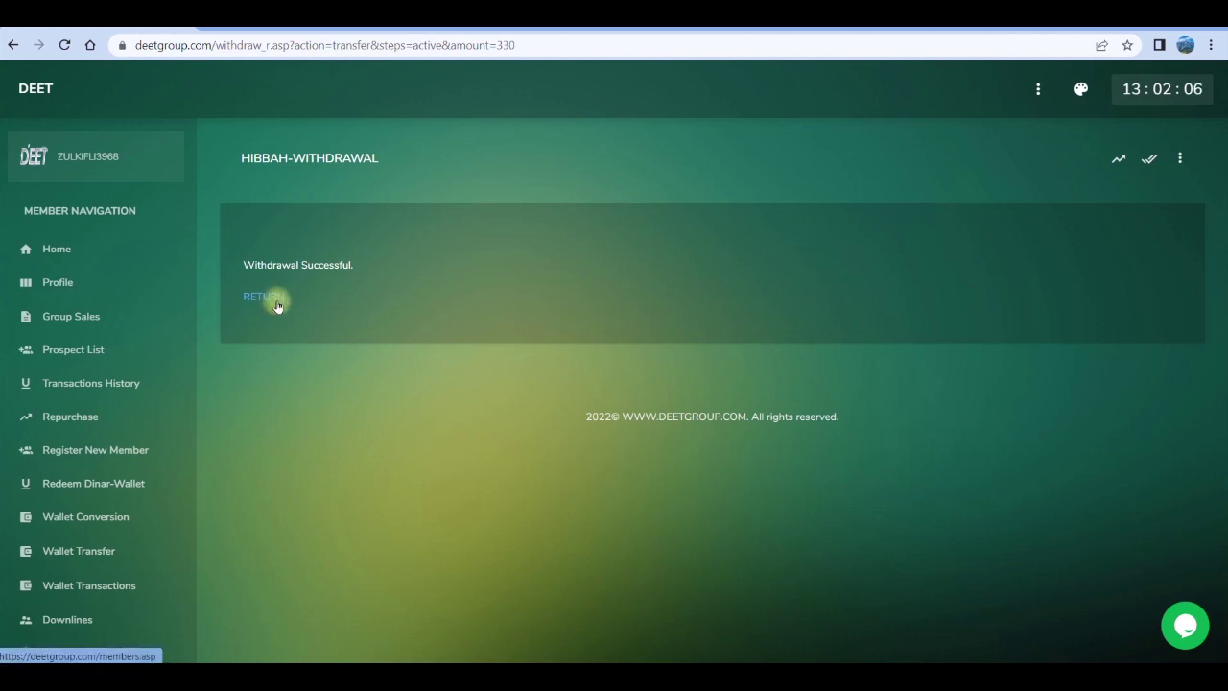